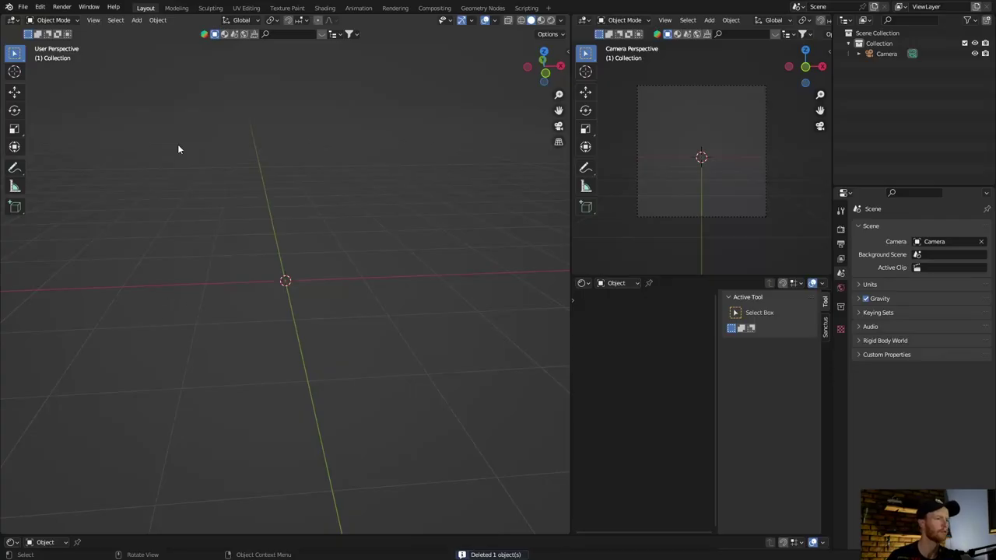
{"action": "left_click", "coordinate": [39, 7]}
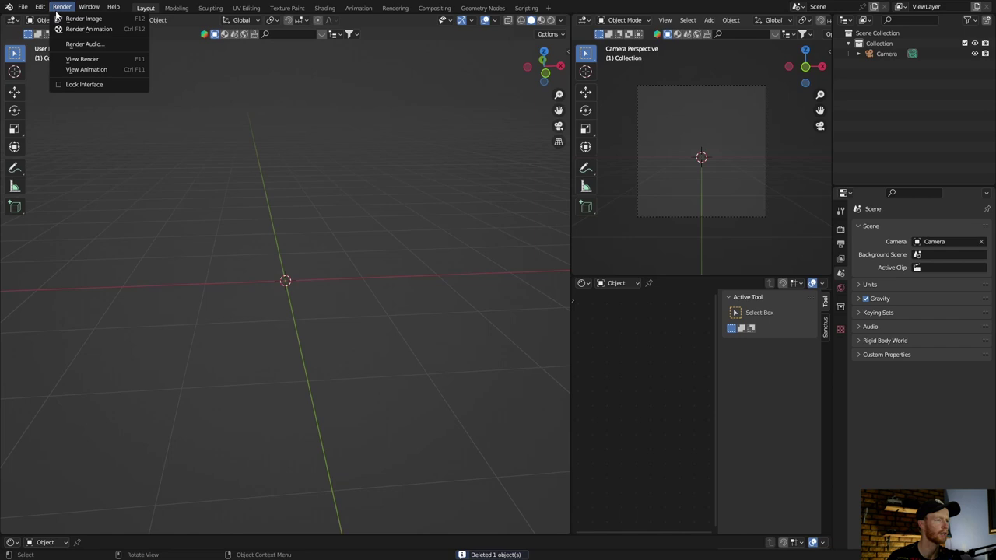
{"action": "left_click", "coordinate": [39, 7]}
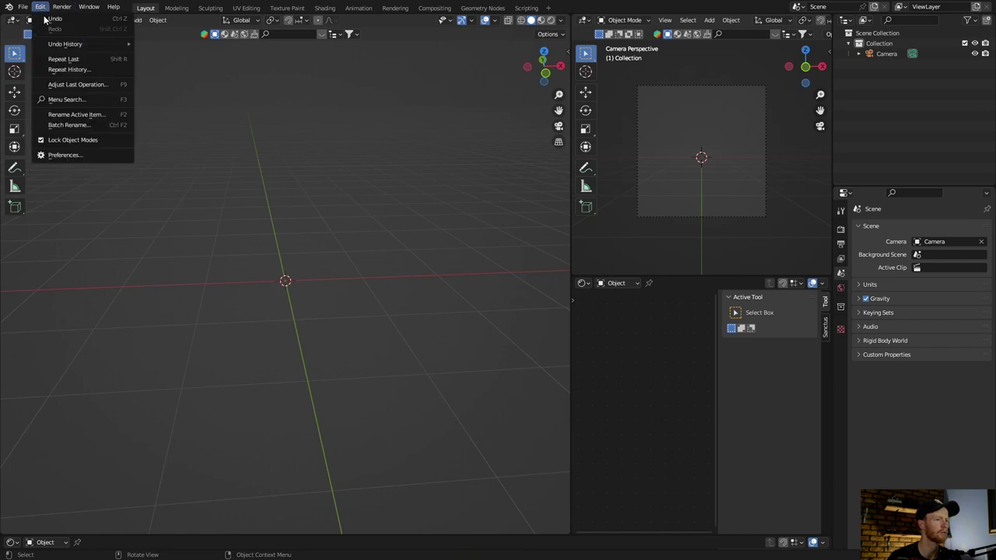
{"action": "left_click", "coordinate": [68, 155]}
{"action": "left_click", "coordinate": [282, 42]}
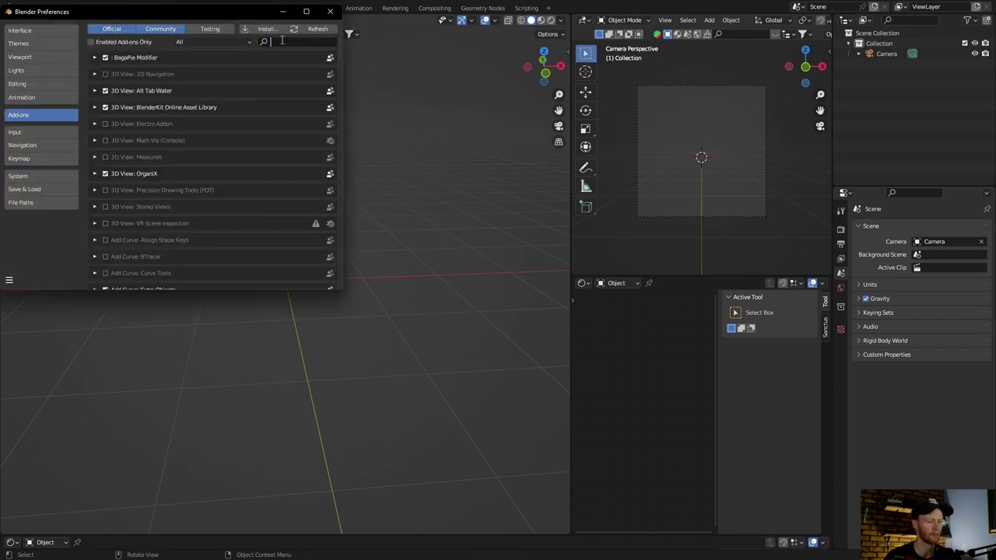
{"action": "type", "text": "ce"}
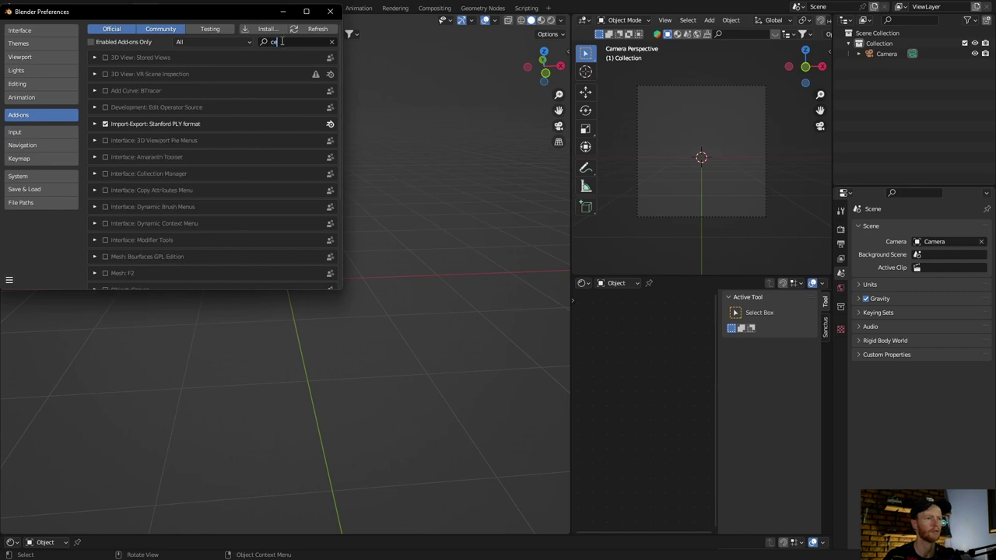
{"action": "left_click", "coordinate": [265, 29]}
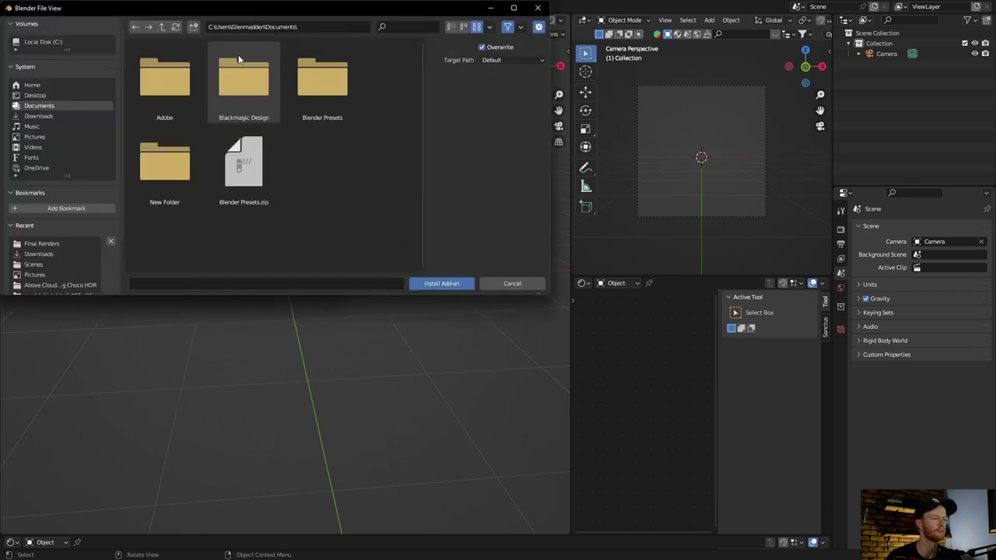
{"action": "left_click", "coordinate": [536, 7]}
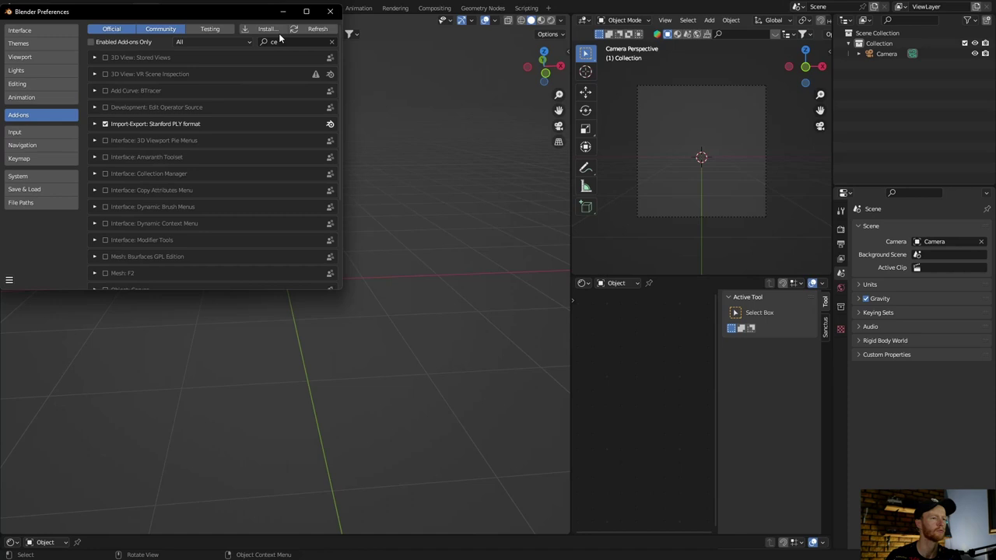
{"action": "left_click", "coordinate": [289, 43]}
{"action": "key", "text": "BackSpace"}
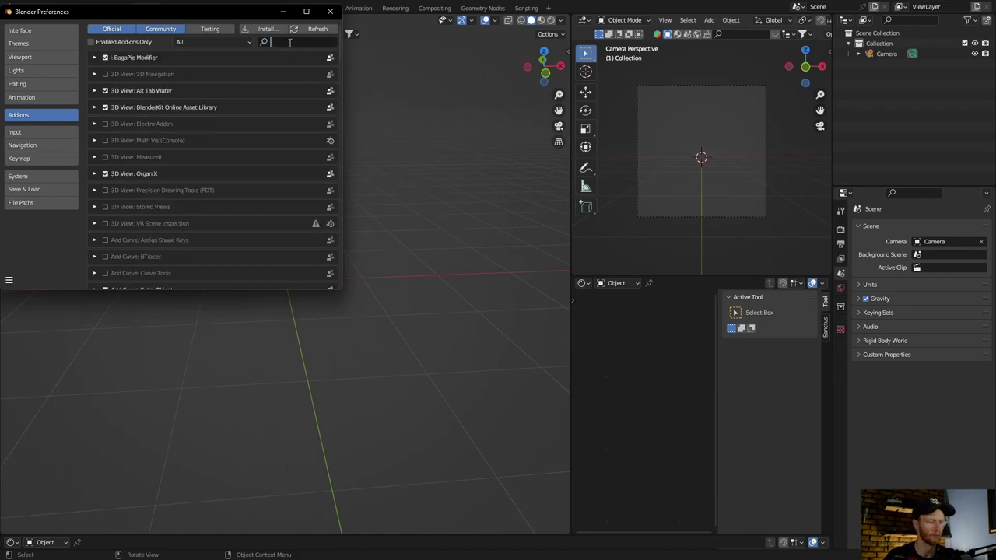
{"action": "type", "text": "cell"}
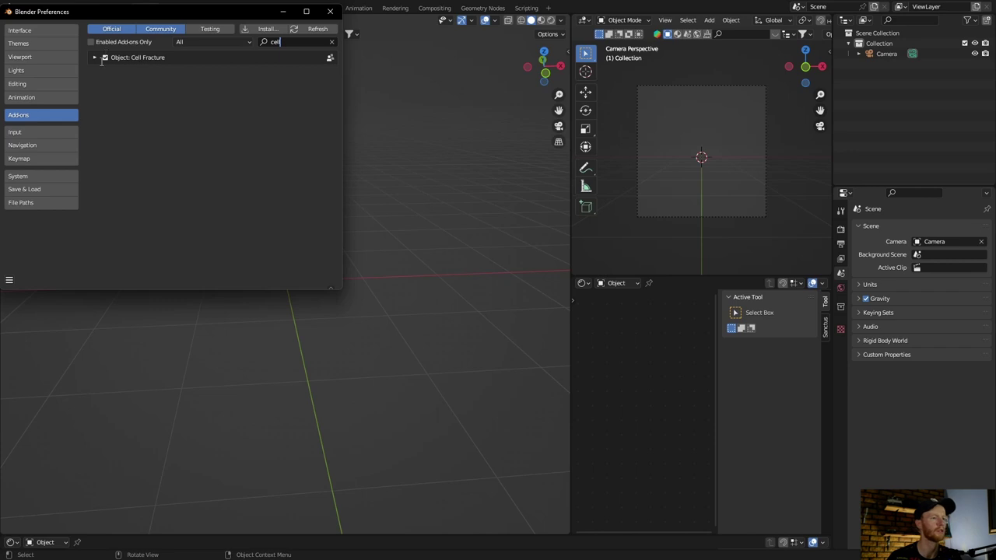
{"action": "left_click", "coordinate": [330, 11]}
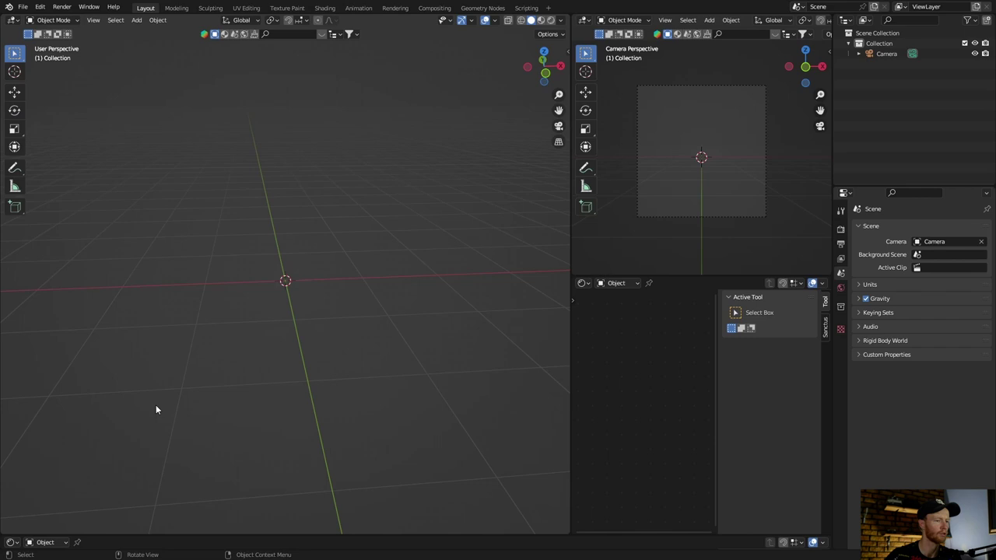
- Turn the bottom area into an Asset Browser enlarged to half the screen
{"action": "left_click", "coordinate": [7, 542]}
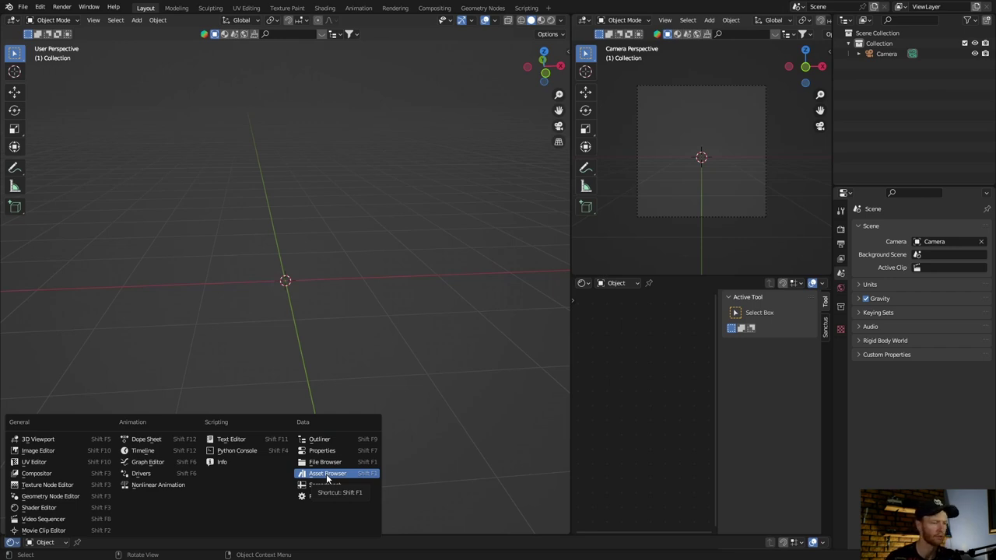
{"action": "left_click", "coordinate": [326, 474]}
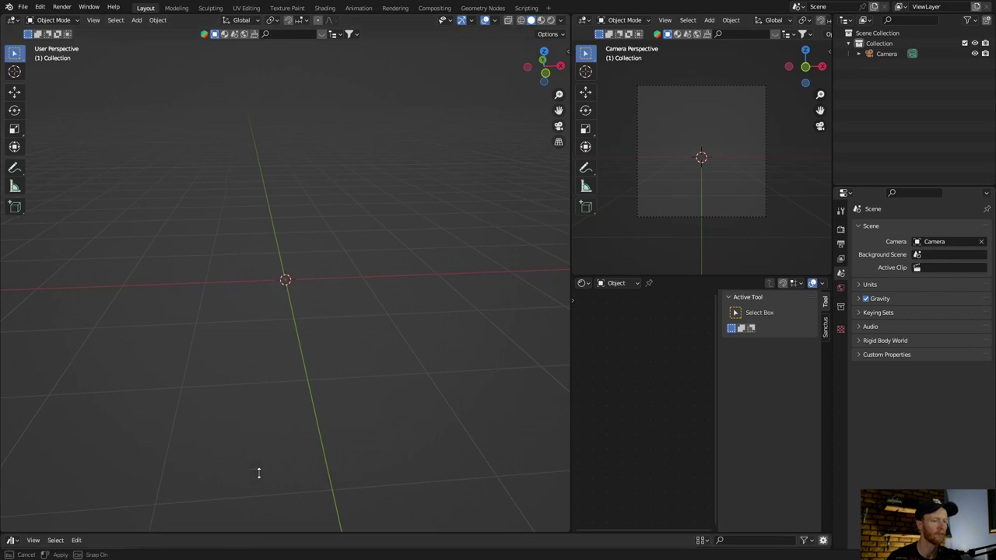
{"action": "left_click_drag", "start_coordinate": [260, 537], "coordinate": [268, 289]}
- Drag the female+head.001 bust from the User Library into the viewport
{"action": "left_click", "coordinate": [43, 312]}
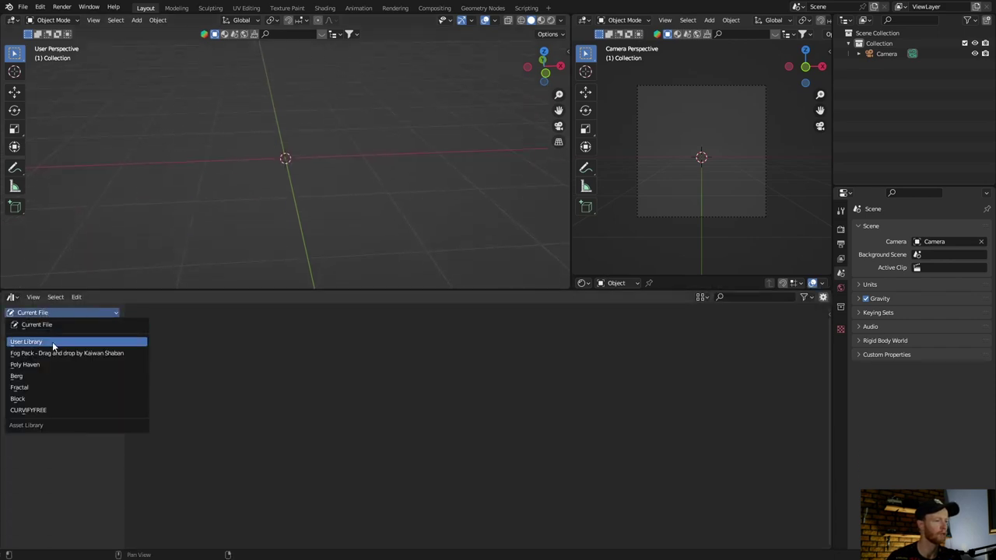
{"action": "left_click", "coordinate": [53, 342]}
{"action": "left_click_drag", "start_coordinate": [602, 423], "coordinate": [269, 164]}
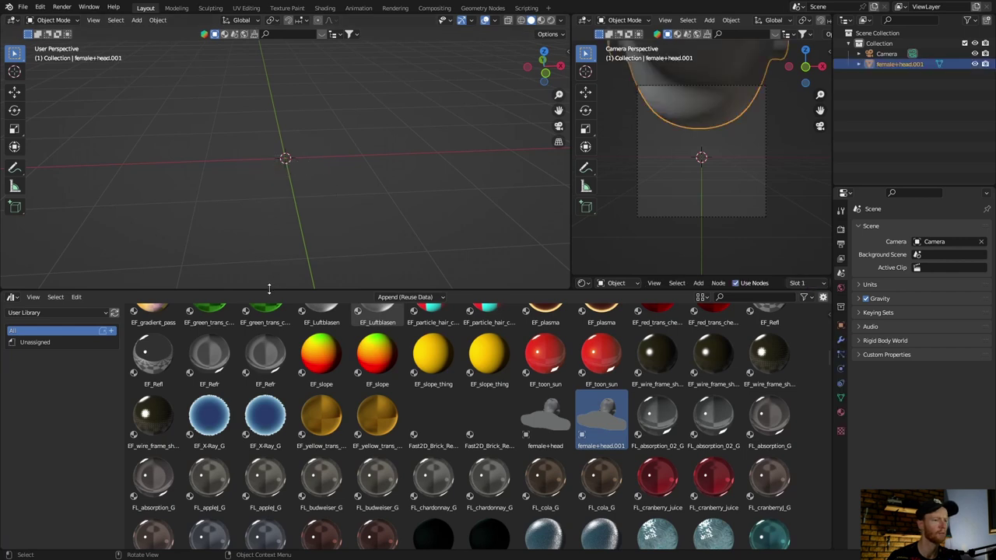
- Shrink the asset browser, frame the bust, and scale it to about half size
{"action": "left_click_drag", "start_coordinate": [269, 288], "coordinate": [269, 535]}
{"action": "key", "text": "KP_Decimal"}
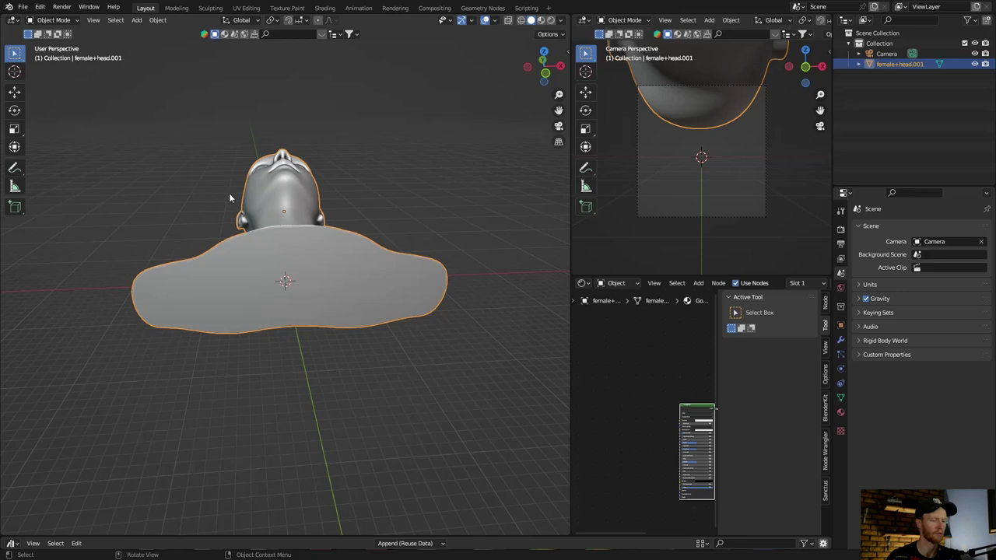
{"action": "key", "text": "s"}
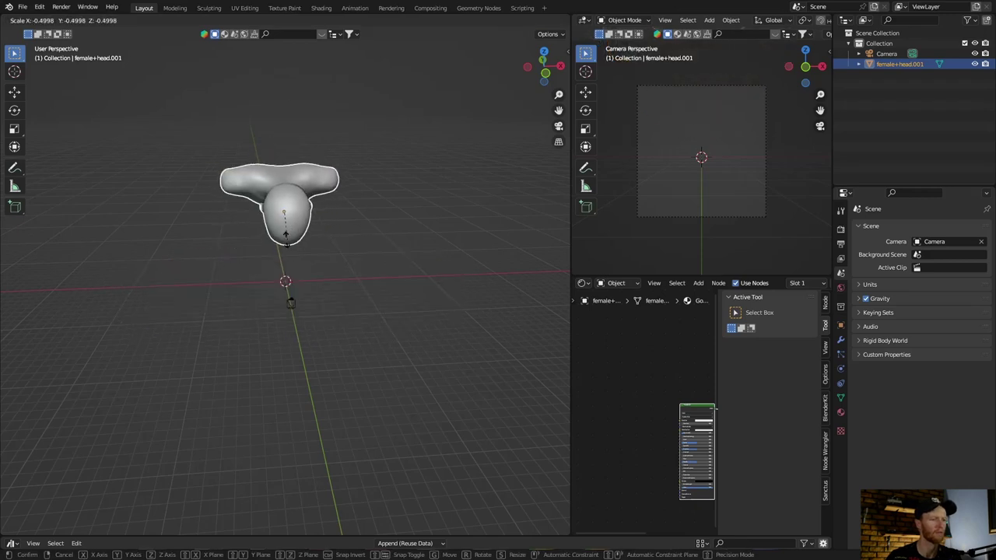
{"action": "left_click", "coordinate": [267, 223]}
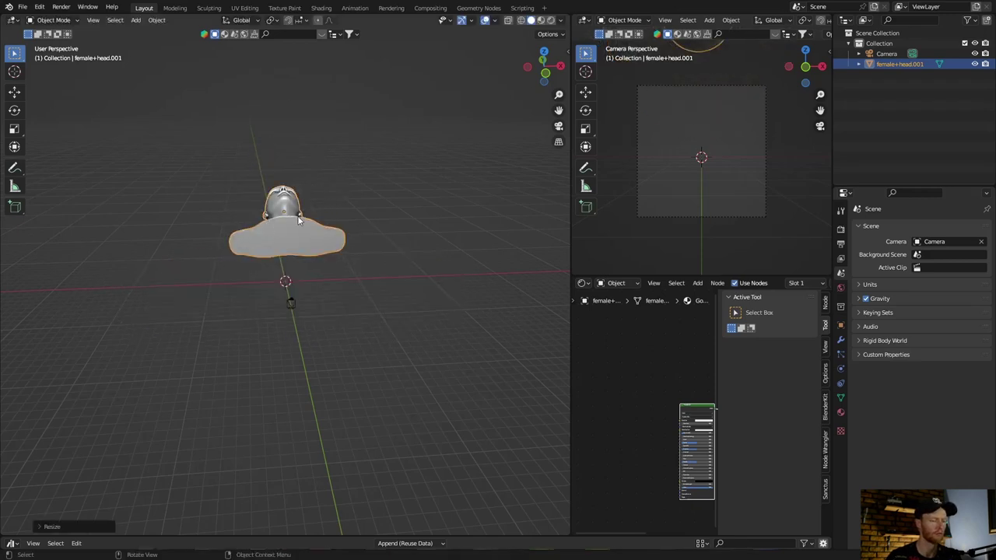
- Rotate the bust 90 degrees about X so it stands upright
{"action": "key", "text": "r"}
{"action": "key", "text": "x"}
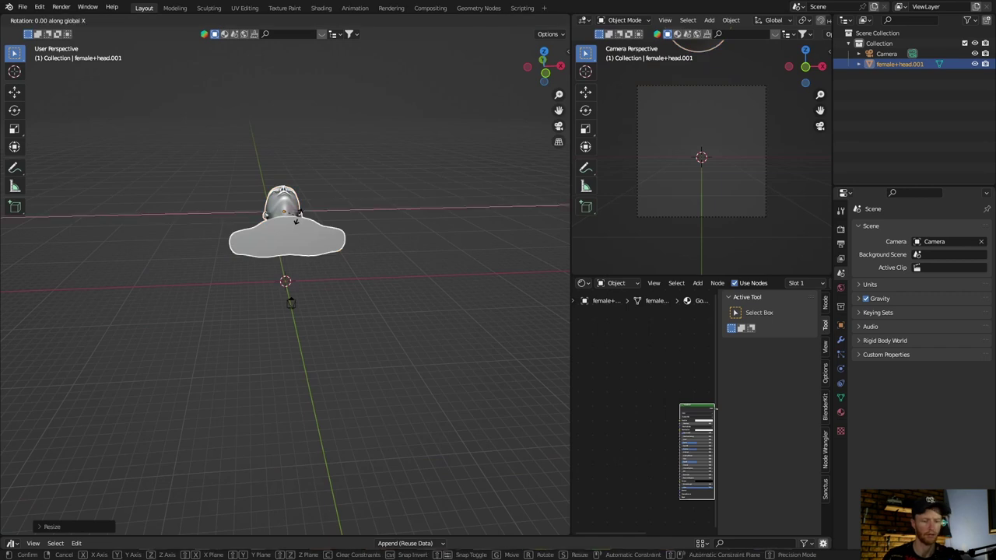
{"action": "key", "text": "9"}
{"action": "key", "text": "0"}
{"action": "left_click", "coordinate": [296, 217]}
{"action": "scroll", "coordinate": [276, 264], "scroll_direction": "up", "scroll_amount": 3}
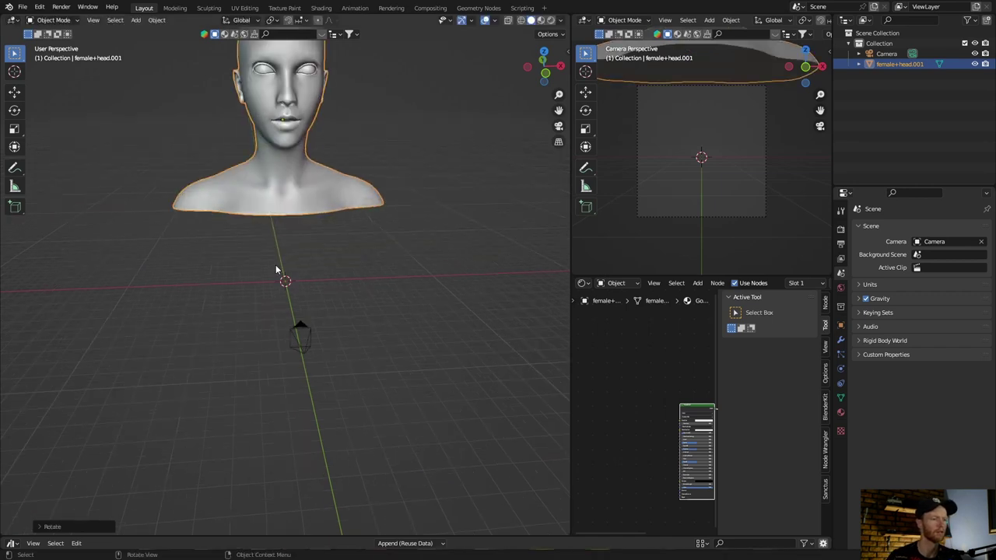
- Move the bust down along Z so it sits at the world origin
{"action": "key", "text": "g"}
{"action": "key", "text": "z"}
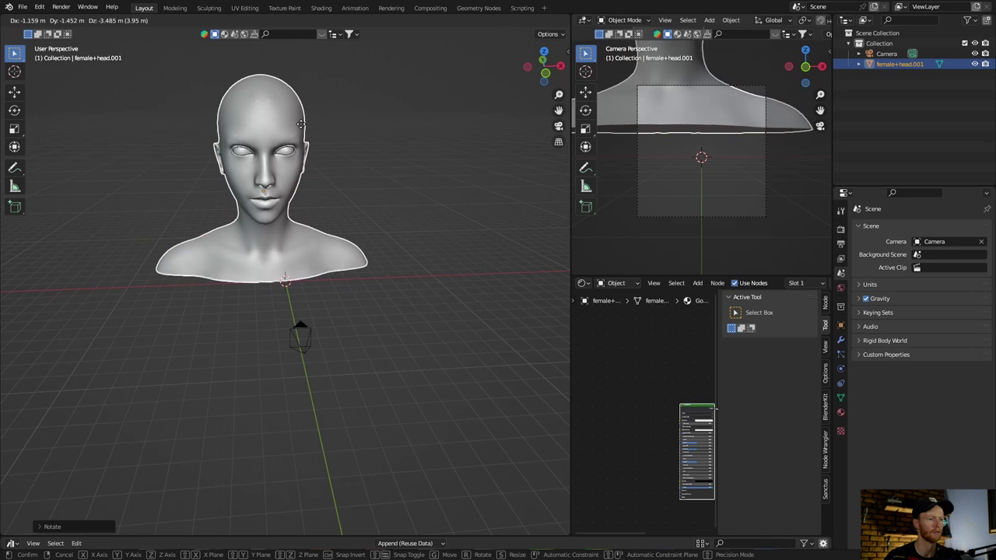
{"action": "left_click", "coordinate": [255, 298]}
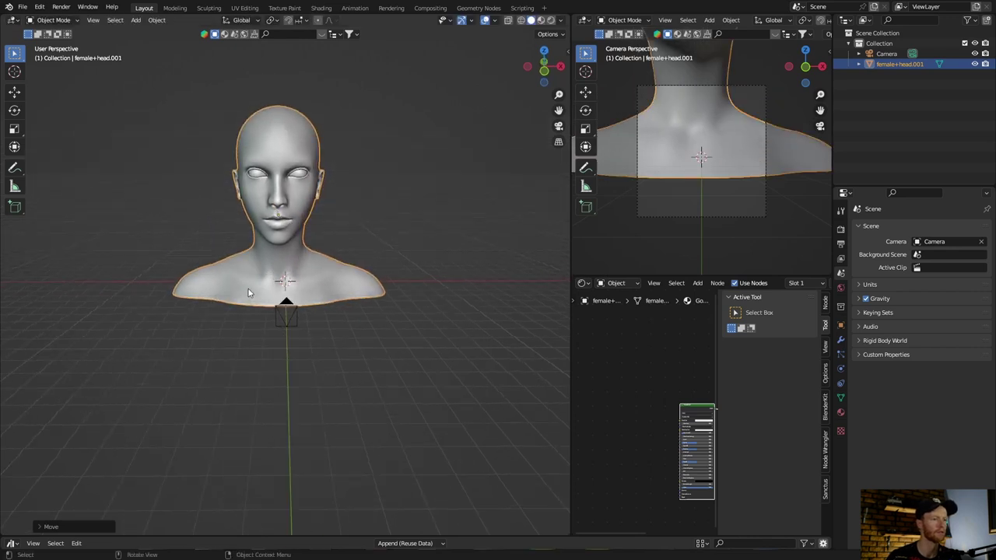
{"action": "mouse_move", "coordinate": [249, 292]}
{"action": "middle_mouse_down"}
{"action": "mouse_move", "coordinate": [150, 298]}
{"action": "mouse_move", "coordinate": [148, 282]}
{"action": "middle_mouse_up"}
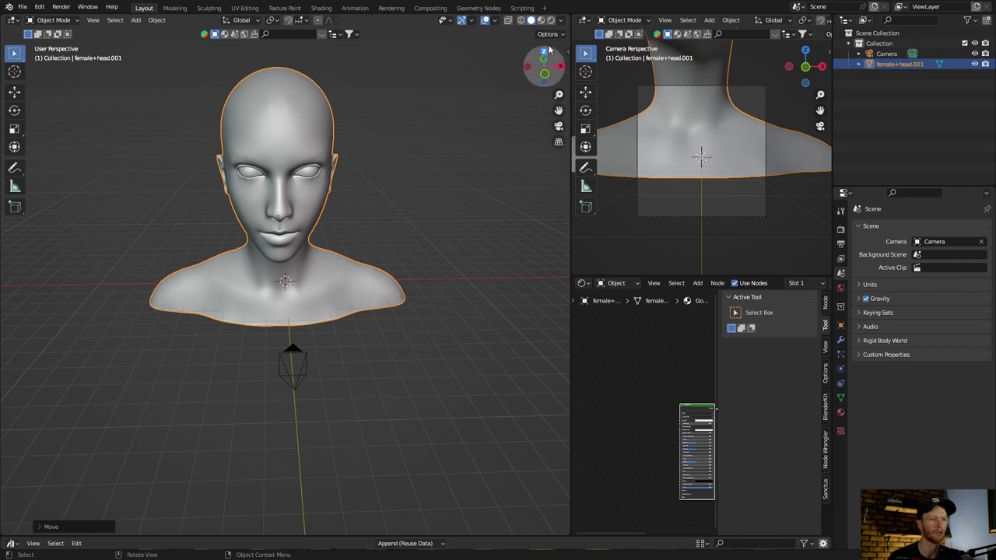
{"action": "left_click", "coordinate": [569, 53]}
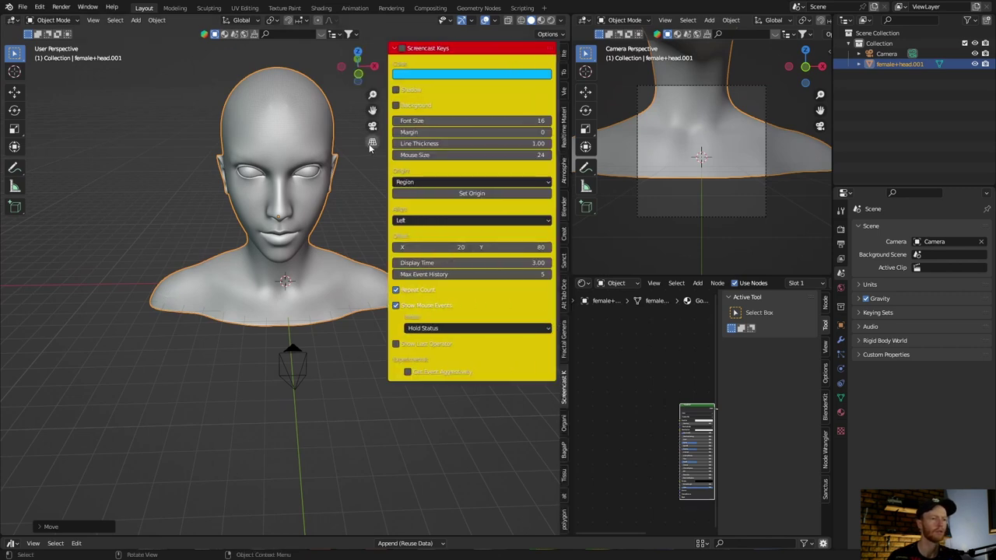
{"action": "left_click_drag", "start_coordinate": [385, 164], "coordinate": [545, 172]}
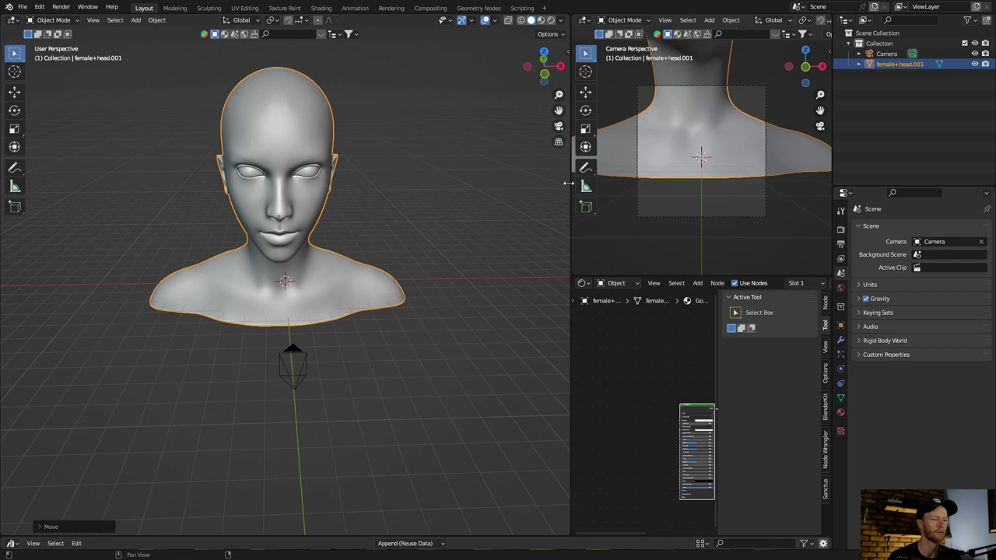
{"action": "key", "text": "shift+a"}
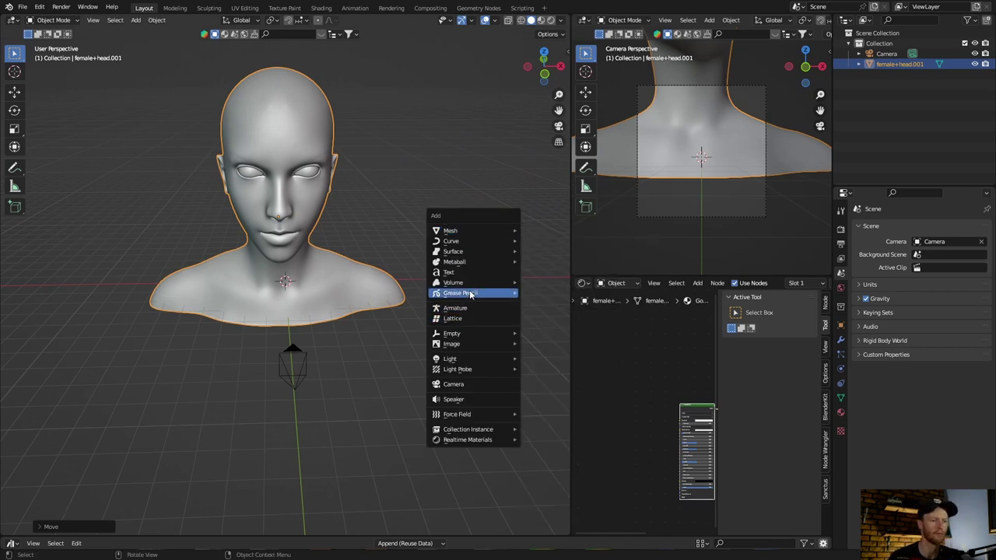
{"action": "mouse_move", "coordinate": [471, 231]}
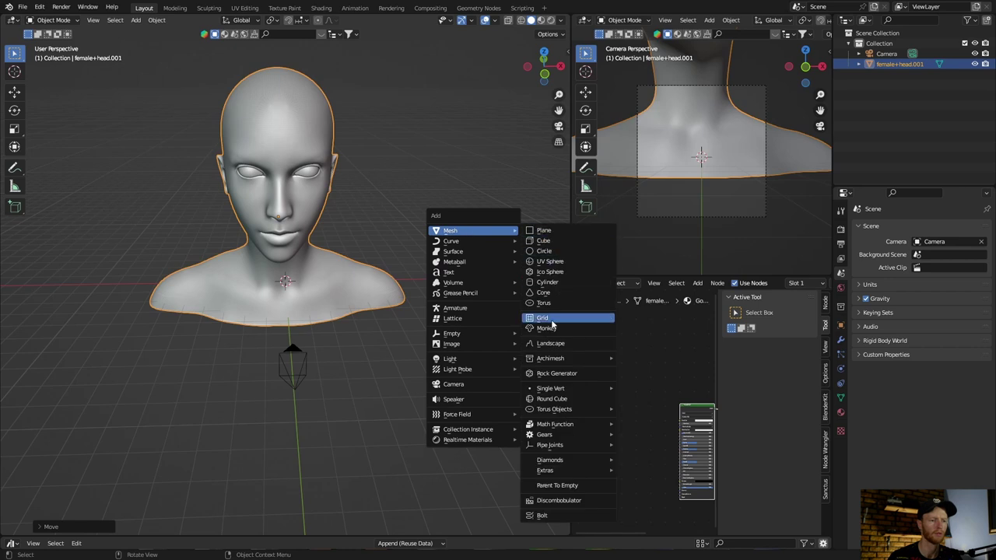
{"action": "left_click", "coordinate": [552, 322]}
{"action": "key", "text": "g"}
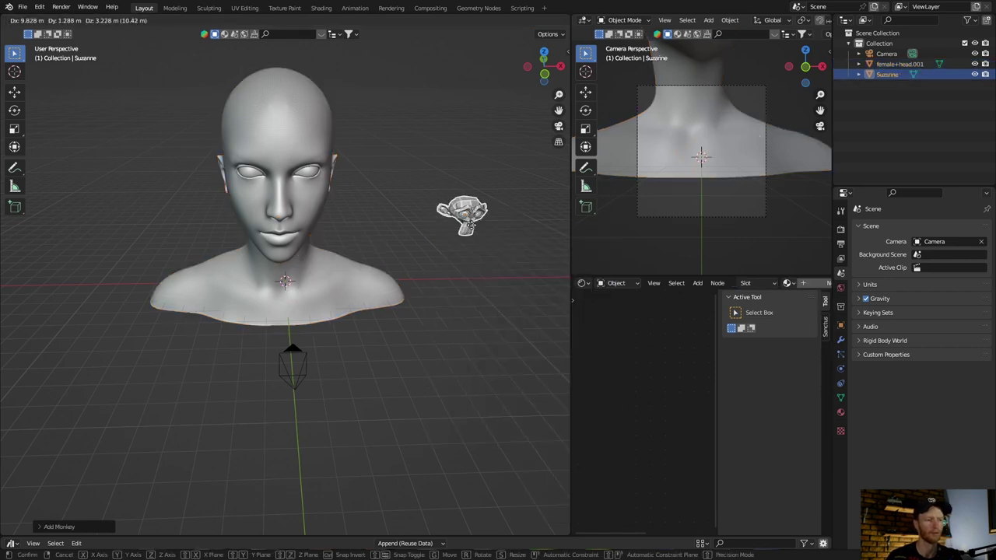
{"action": "left_click", "coordinate": [521, 216]}
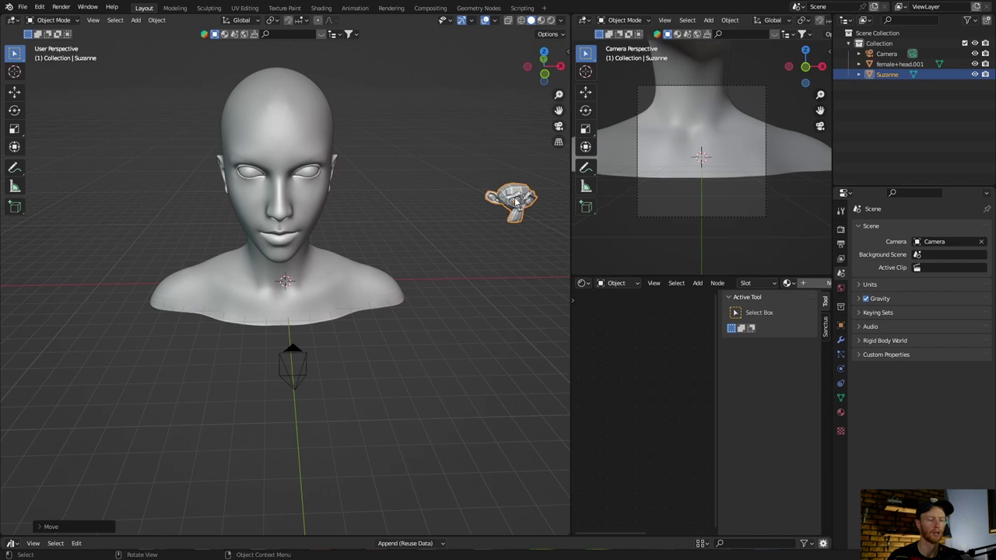
{"action": "key", "text": "Delete"}
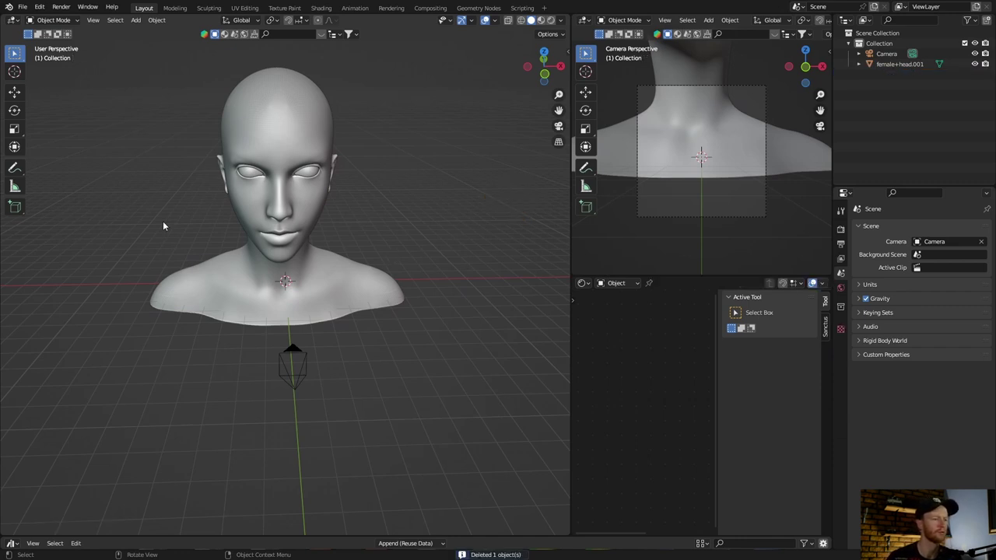
{"action": "mouse_move", "coordinate": [129, 272]}
{"action": "middle_mouse_down"}
{"action": "mouse_move", "coordinate": [203, 303]}
{"action": "mouse_move", "coordinate": [161, 290]}
{"action": "middle_mouse_up"}
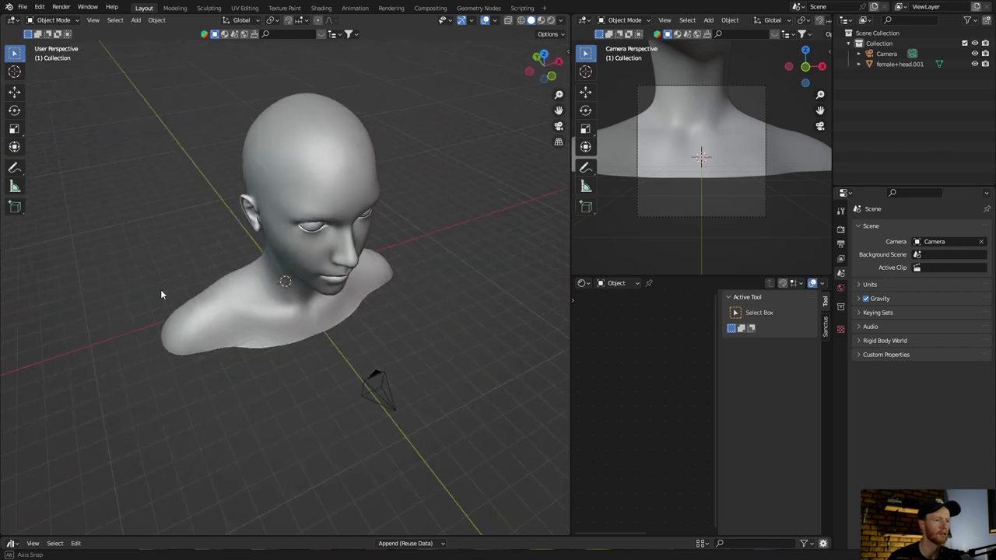
{"action": "scroll", "coordinate": [302, 184], "scroll_direction": "up", "scroll_amount": 4}
{"action": "left_click", "coordinate": [311, 107]}
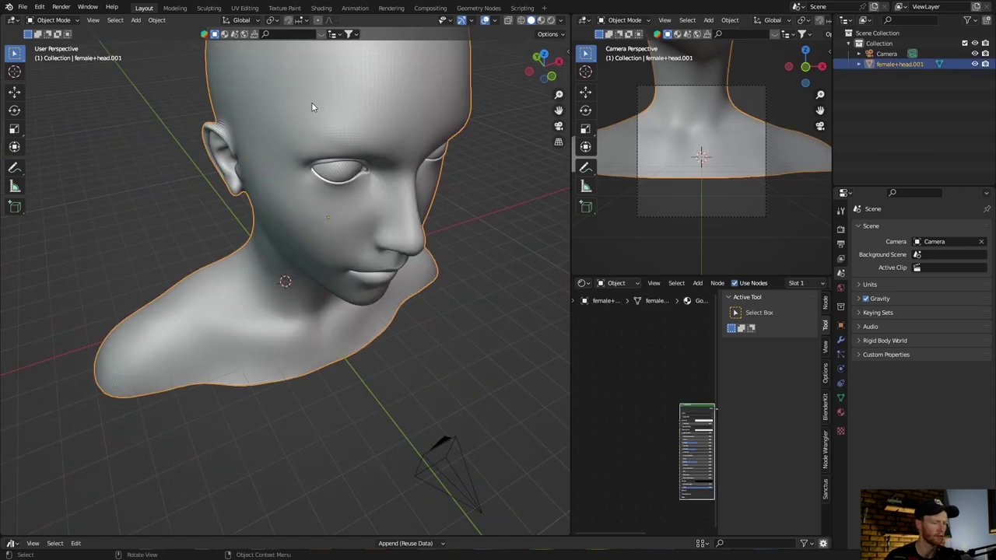
{"action": "key", "text": "Tab"}
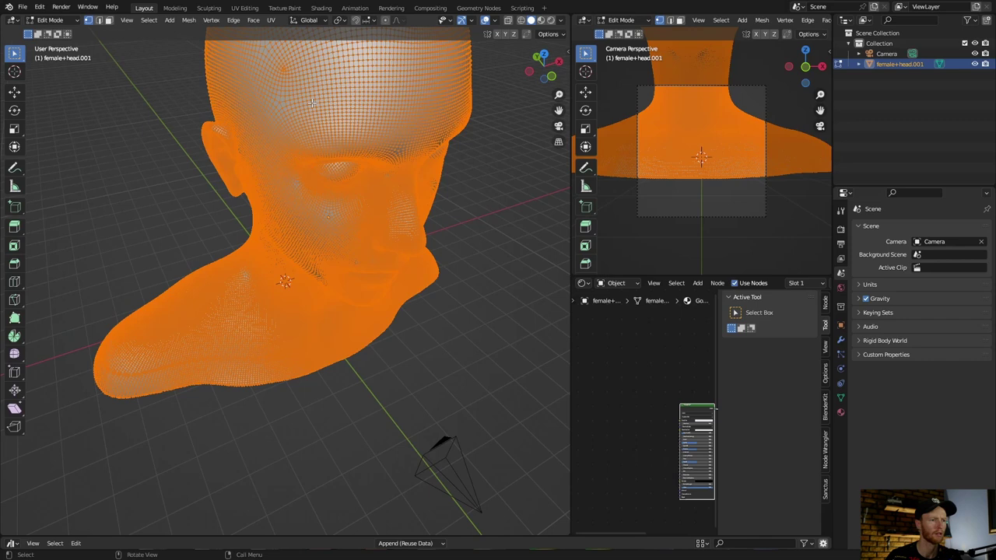
{"action": "key", "text": "Tab"}
{"action": "mouse_move", "coordinate": [209, 380]}
{"action": "middle_mouse_down"}
{"action": "mouse_move", "coordinate": [169, 354]}
{"action": "mouse_move", "coordinate": [139, 351]}
{"action": "mouse_move", "coordinate": [145, 344]}
{"action": "mouse_move", "coordinate": [136, 358]}
{"action": "mouse_move", "coordinate": [145, 360]}
{"action": "middle_mouse_up"}
{"action": "scroll", "coordinate": [185, 354], "scroll_direction": "down", "scroll_amount": 4}
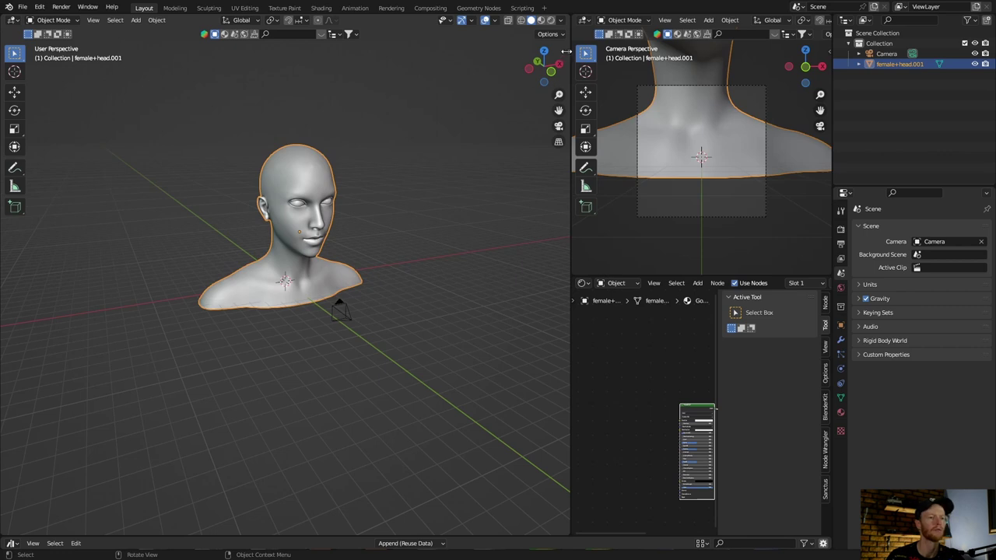
- Close the sidebar and launch Cell Fracture on the bust through an F3 search for 'cell'
{"action": "key", "text": "n"}
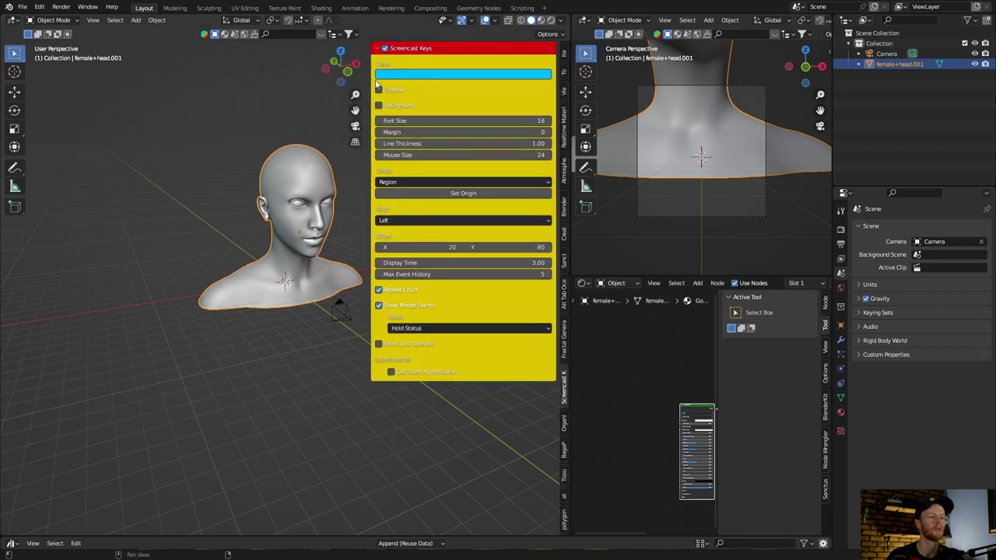
{"action": "left_click_drag", "start_coordinate": [371, 91], "coordinate": [554, 93]}
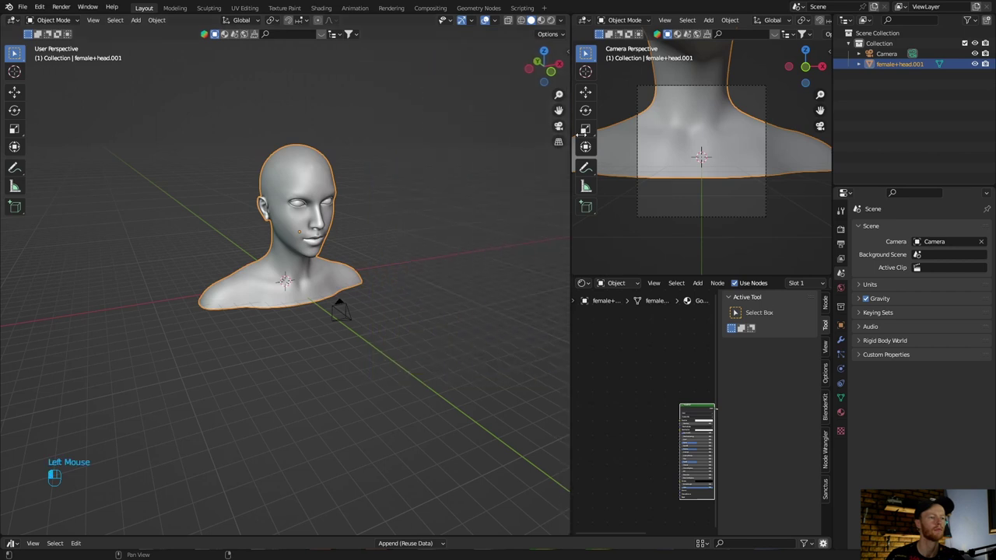
{"action": "key", "text": "F3"}
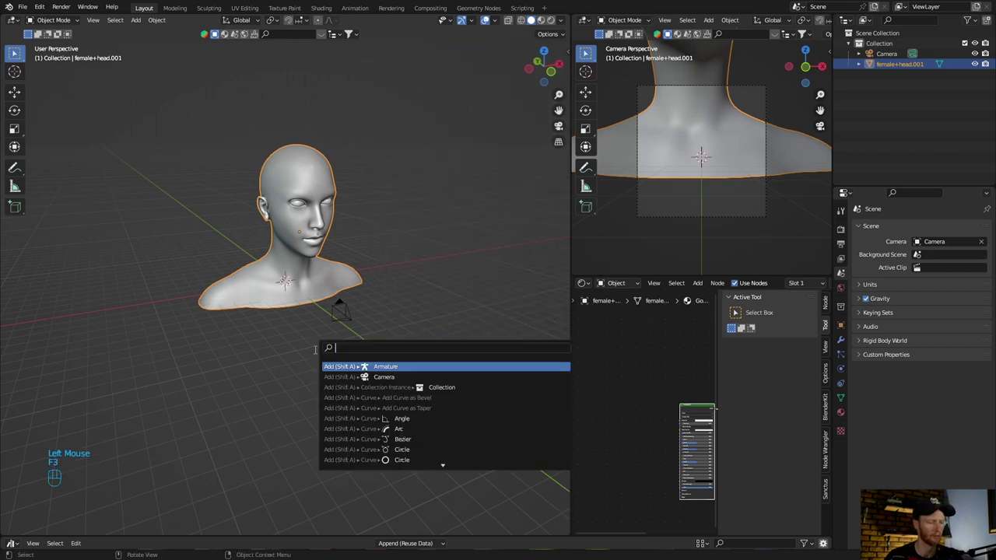
{"action": "type", "text": "cell"}
{"action": "key", "text": "Return"}
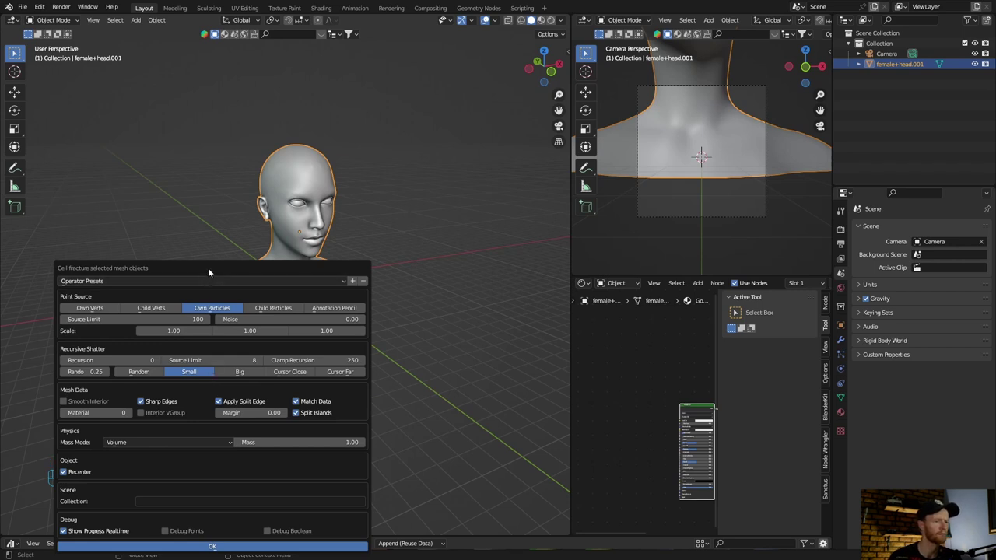
- Run Cell Fracture with Source Limit 40 and Noise 1
{"action": "left_click", "coordinate": [146, 319]}
{"action": "type", "text": "60"}
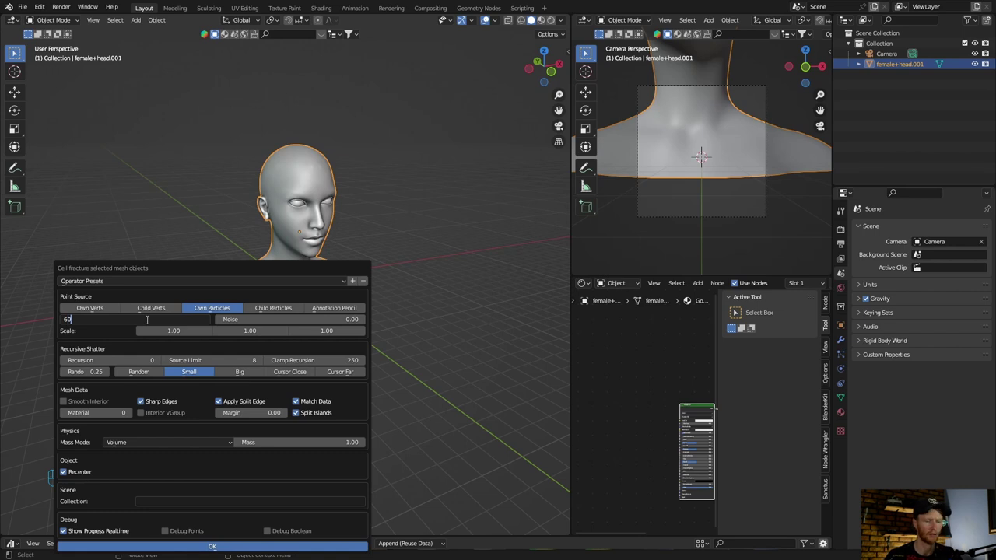
{"action": "key", "text": "Return"}
{"action": "left_click", "coordinate": [288, 318]}
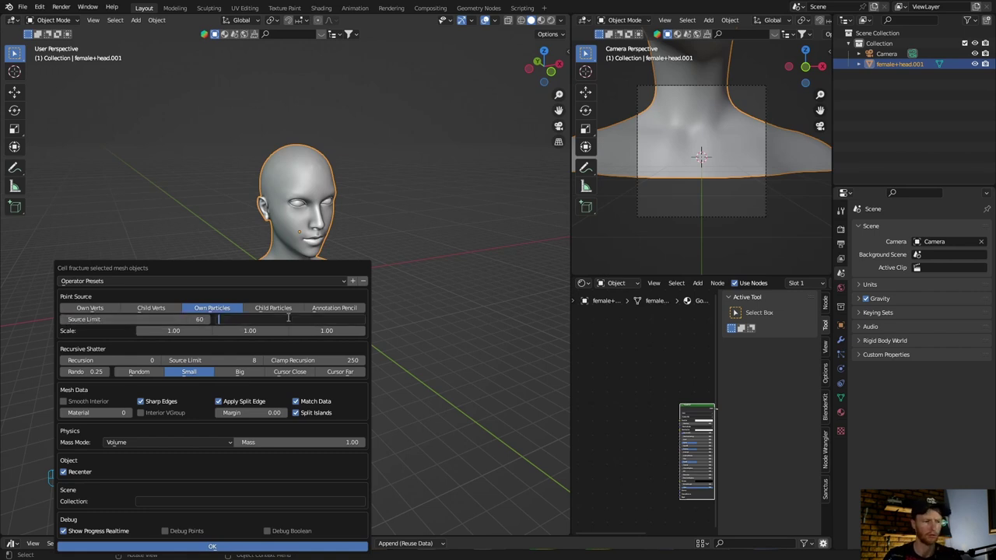
{"action": "type", "text": "1"}
{"action": "key", "text": "Return"}
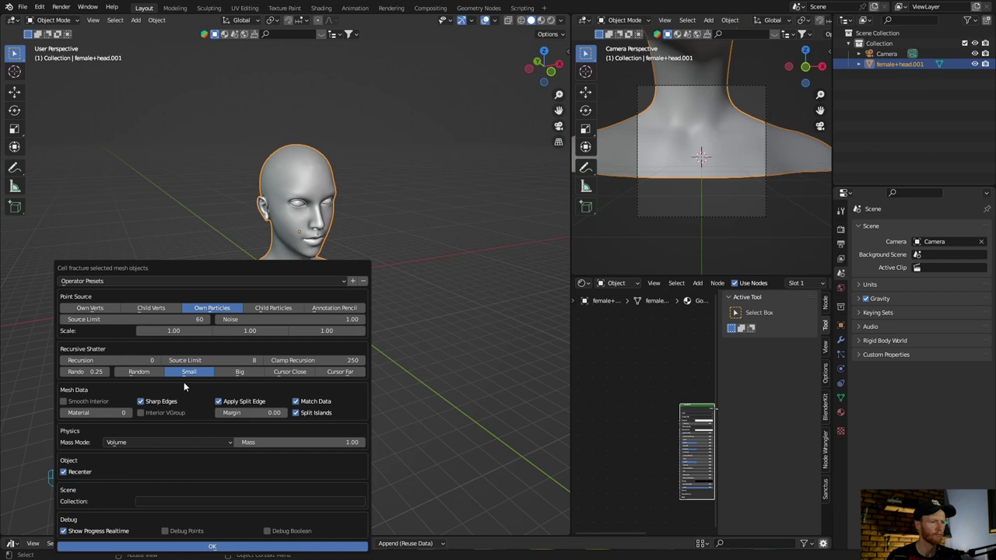
{"action": "left_click", "coordinate": [106, 319]}
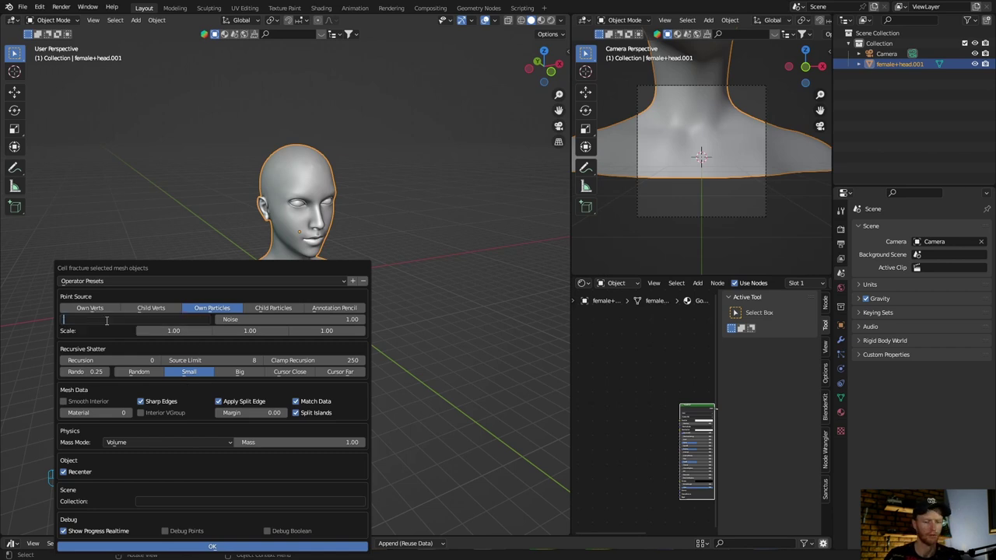
{"action": "type", "text": "40"}
{"action": "key", "text": "Return"}
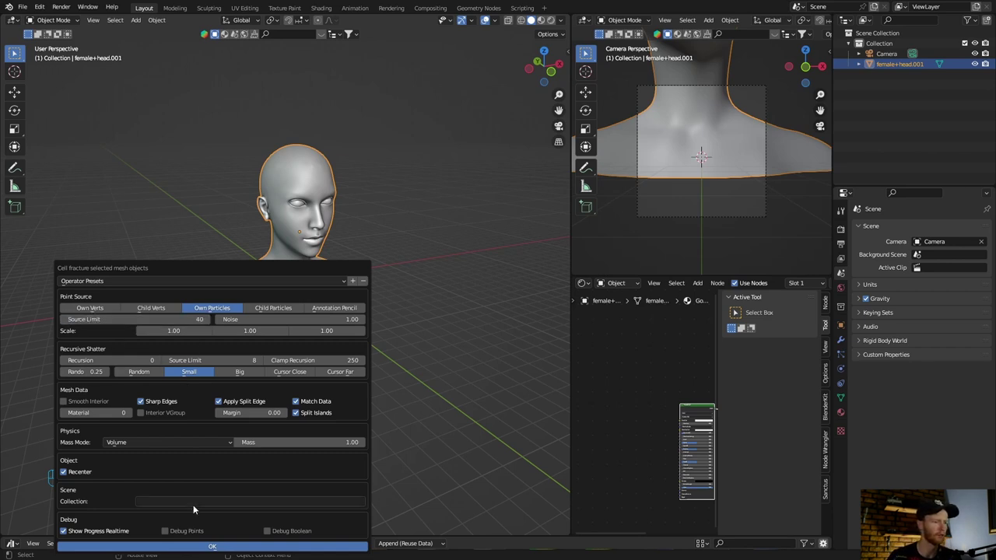
{"action": "left_click", "coordinate": [200, 546]}
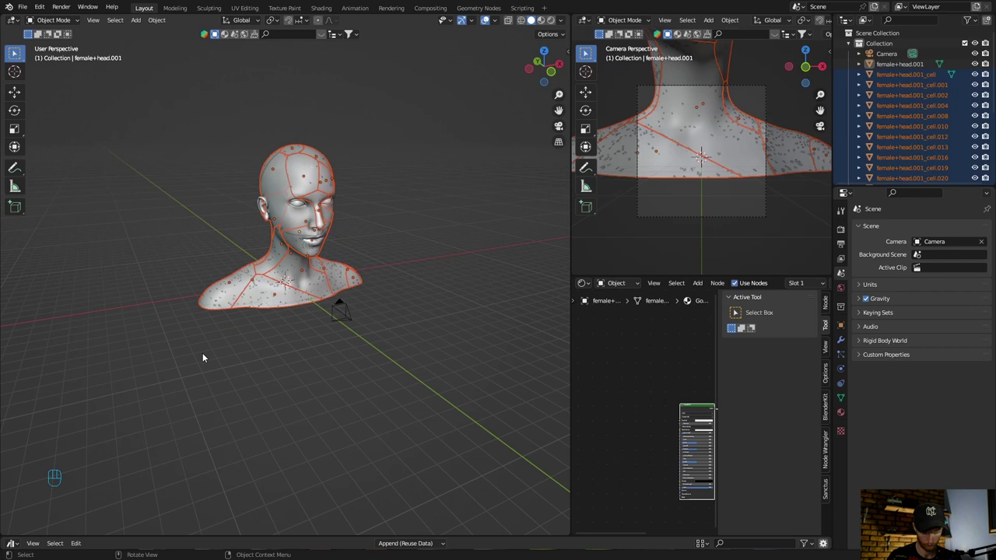
- Deselect and orbit around the fractured head, then box-select all cell pieces and the camera
{"action": "scroll", "coordinate": [203, 354], "scroll_direction": "up", "scroll_amount": 2}
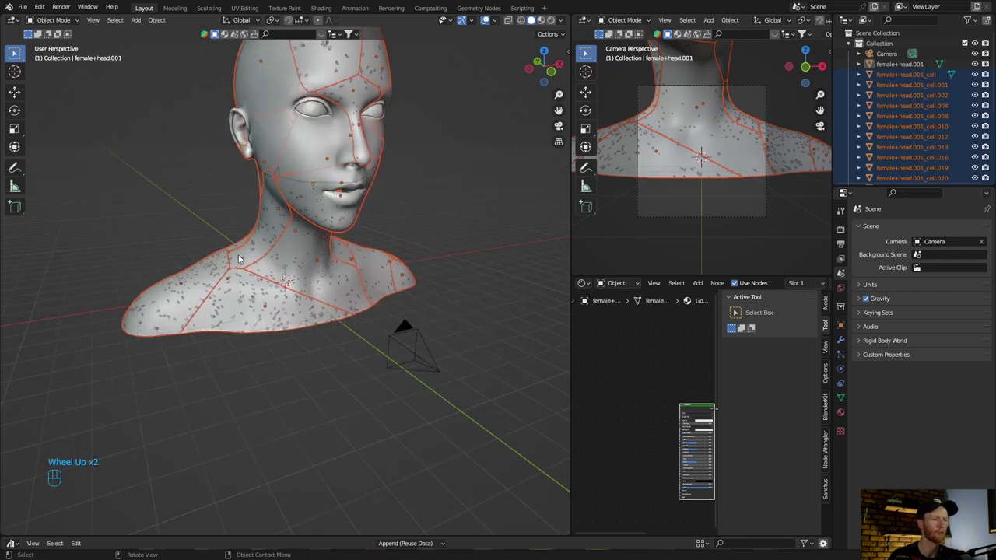
{"action": "left_click", "coordinate": [156, 231]}
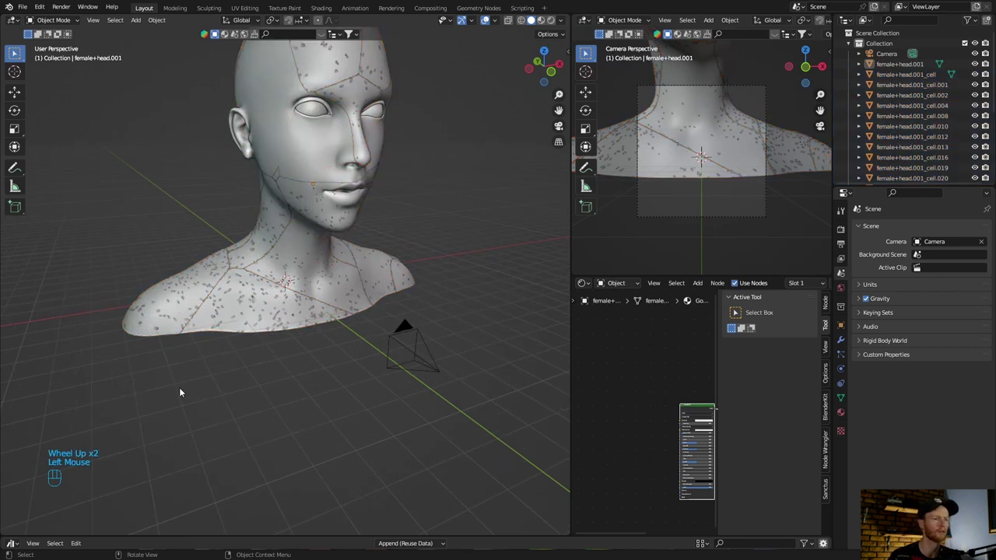
{"action": "mouse_move", "coordinate": [178, 393]}
{"action": "middle_mouse_down"}
{"action": "mouse_move", "coordinate": [210, 420]}
{"action": "mouse_move", "coordinate": [145, 425]}
{"action": "middle_mouse_up"}
{"action": "scroll", "coordinate": [145, 426], "scroll_direction": "down", "scroll_amount": 1}
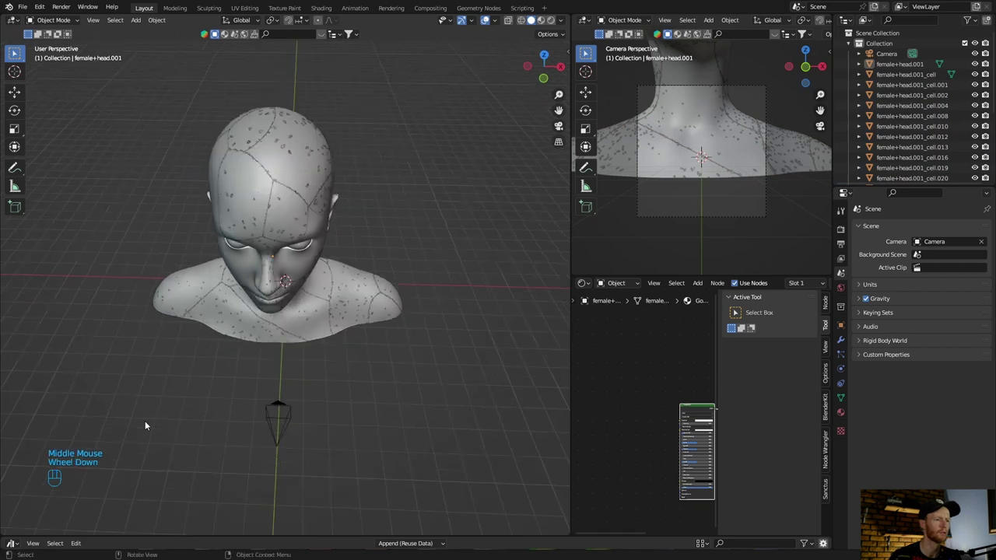
{"action": "scroll", "coordinate": [145, 425], "scroll_direction": "down", "scroll_amount": 2}
{"action": "middle_click_drag", "start_coordinate": [174, 350], "coordinate": [176, 336]}
{"action": "mouse_move", "coordinate": [128, 99]}
{"action": "left_mouse_down"}
{"action": "mouse_move", "coordinate": [256, 85]}
{"action": "mouse_move", "coordinate": [432, 381]}
{"action": "left_mouse_up"}
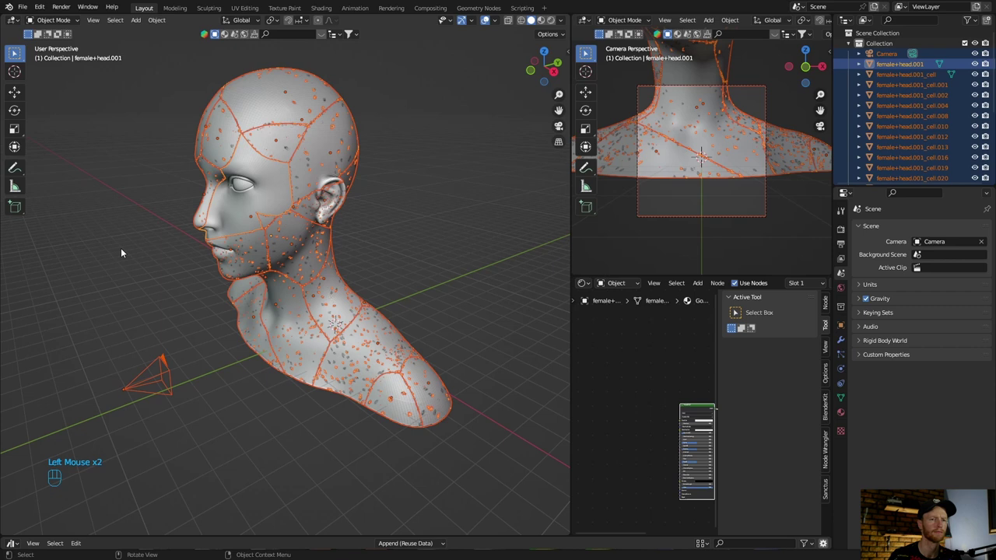
- Delete the camera and box-select all the head pieces
{"action": "left_click", "coordinate": [886, 54]}
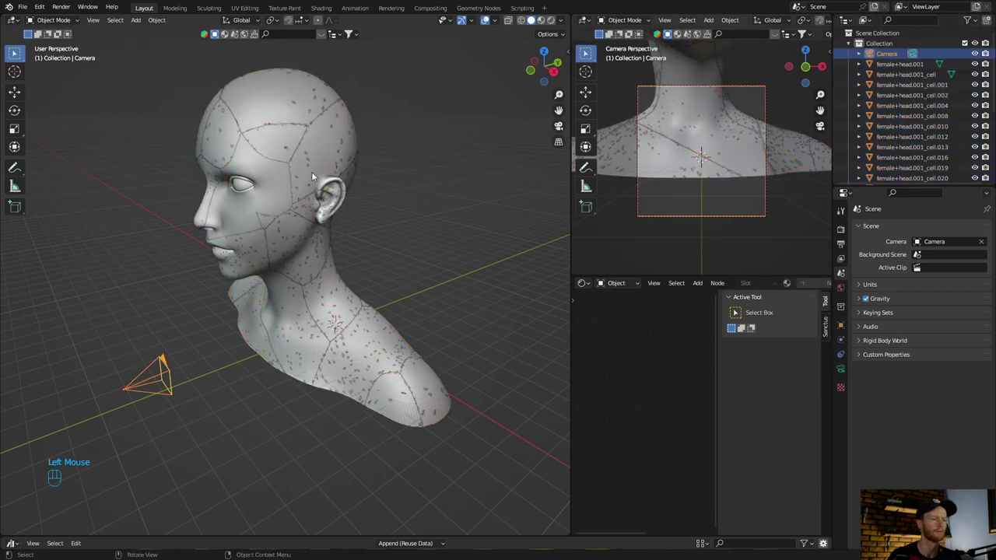
{"action": "key", "text": "Delete"}
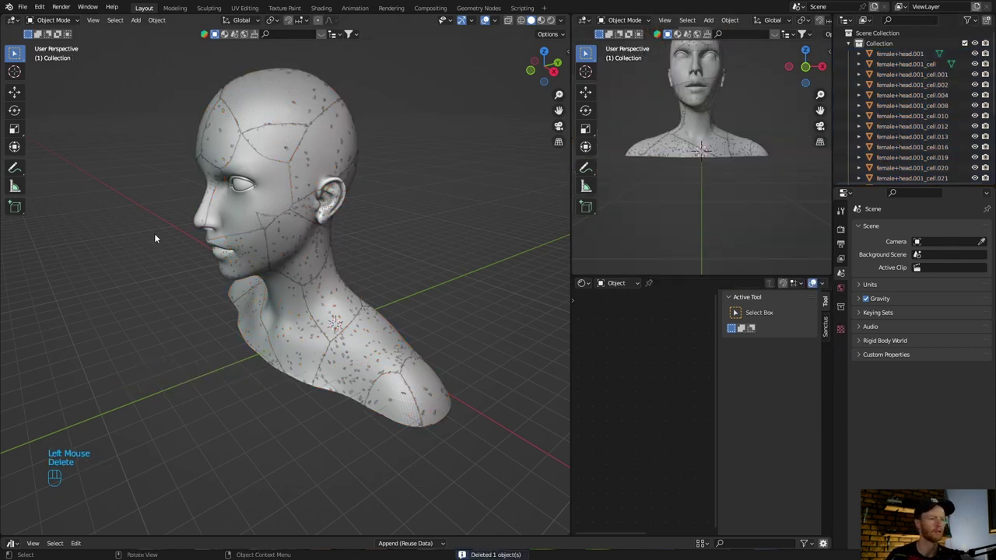
{"action": "mouse_move", "coordinate": [179, 60]}
{"action": "left_mouse_down"}
{"action": "mouse_move", "coordinate": [215, 66]}
{"action": "mouse_move", "coordinate": [442, 439]}
{"action": "left_mouse_up"}
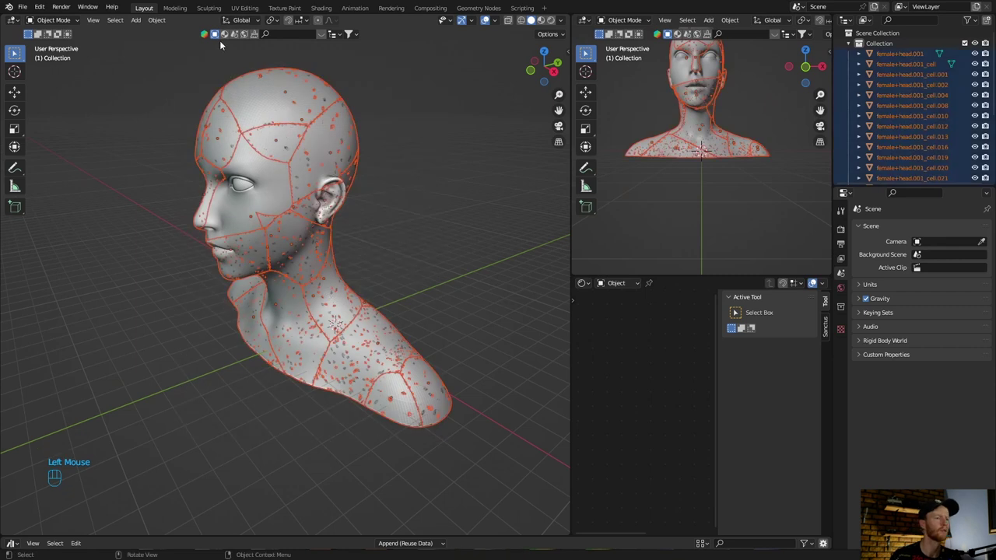
- Set the pivot point to Individual Origins and begin scaling the pieces
{"action": "left_click", "coordinate": [273, 23]}
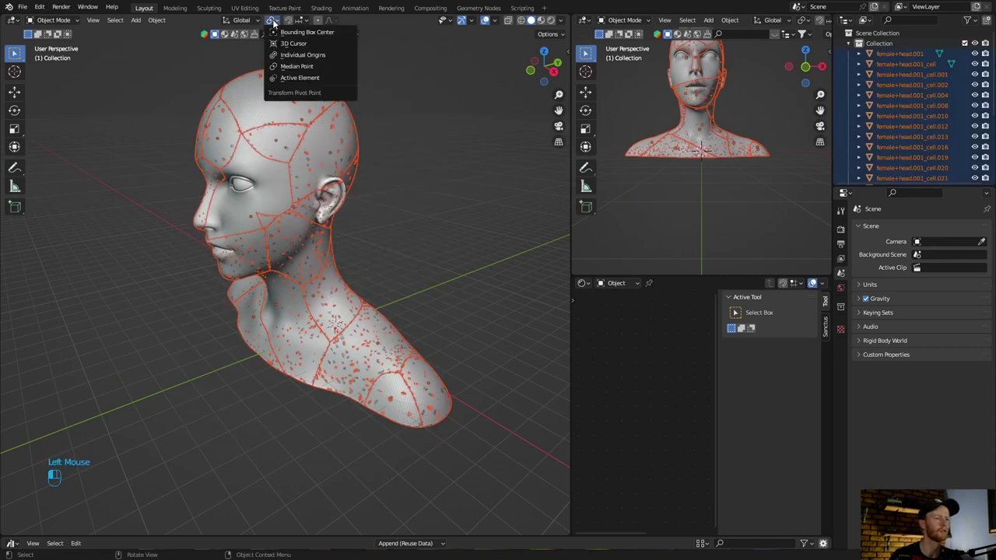
{"action": "left_click", "coordinate": [293, 56]}
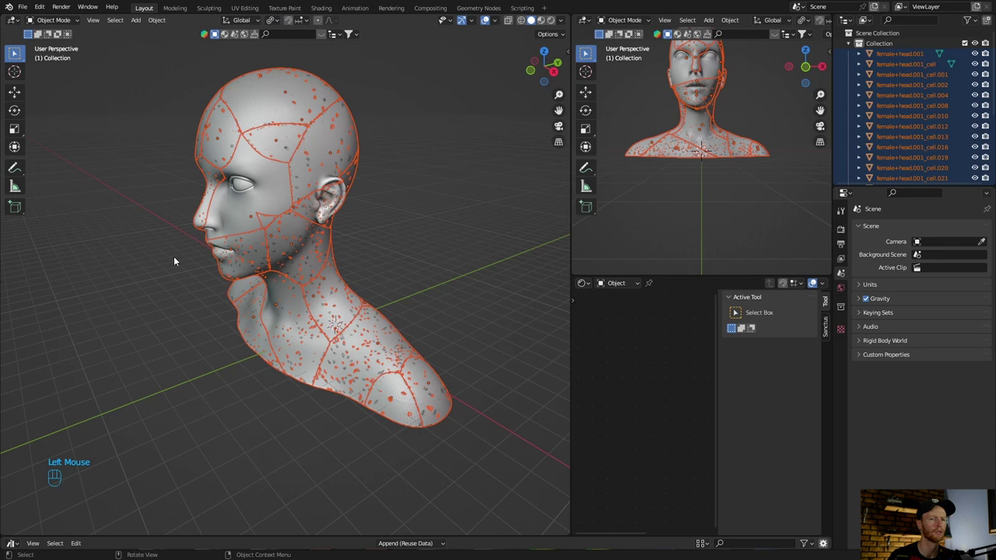
{"action": "key", "text": "s"}
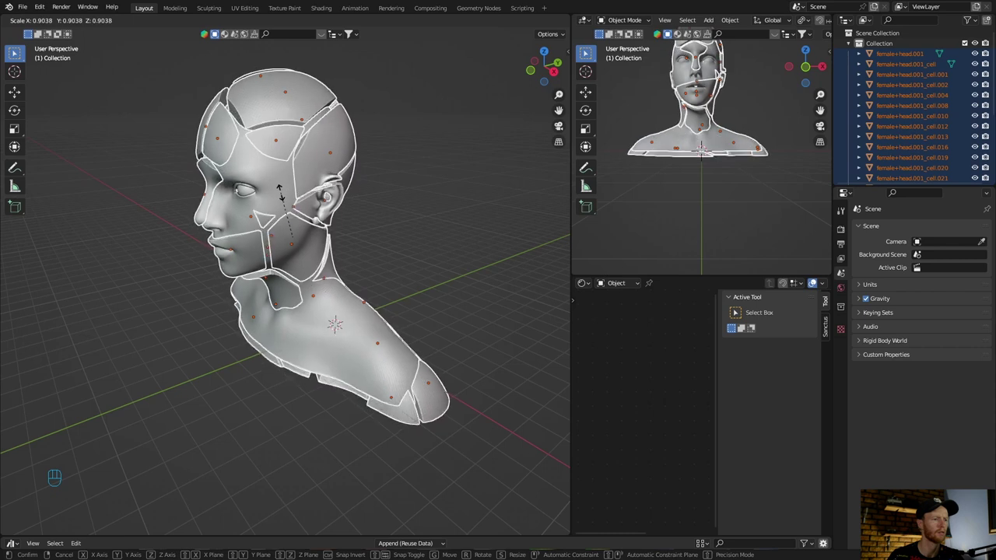
- Confirm the pieces at about 0.9 scale, deselect, and orbit to view the gaps
{"action": "left_click", "coordinate": [281, 196]}
{"action": "left_click", "coordinate": [106, 293]}
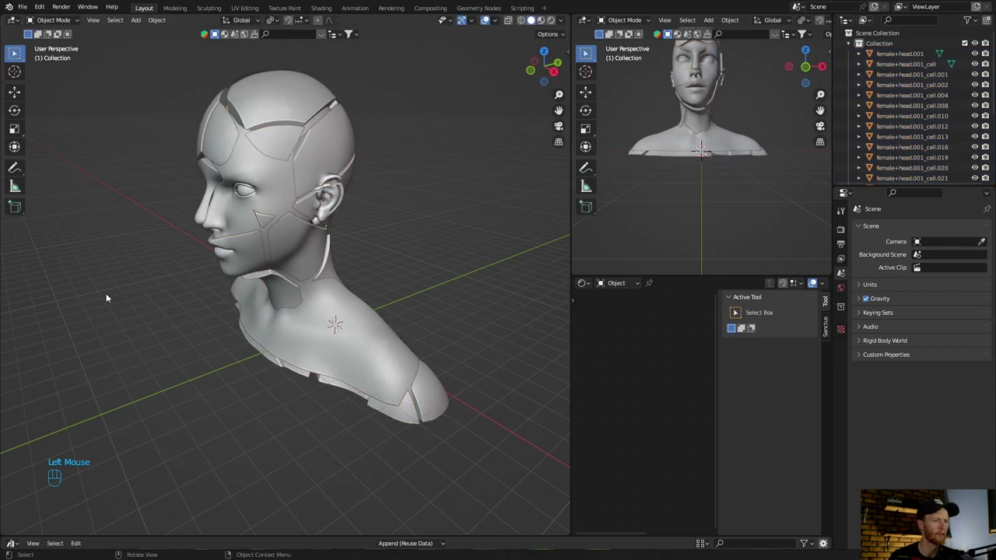
{"action": "mouse_move", "coordinate": [107, 274]}
{"action": "middle_mouse_down"}
{"action": "mouse_move", "coordinate": [230, 242]}
{"action": "mouse_move", "coordinate": [272, 247]}
{"action": "mouse_move", "coordinate": [90, 275]}
{"action": "mouse_move", "coordinate": [99, 251]}
{"action": "mouse_move", "coordinate": [116, 253]}
{"action": "middle_mouse_up"}
{"action": "scroll", "coordinate": [116, 244], "scroll_direction": "up", "scroll_amount": 3}
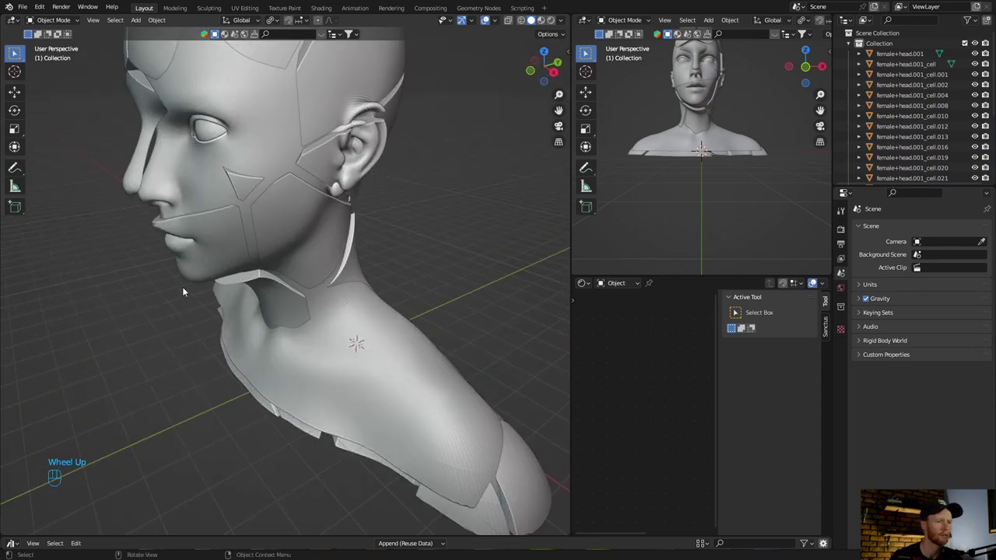
{"action": "mouse_move", "coordinate": [180, 379]}
{"action": "middle_mouse_down"}
{"action": "mouse_move", "coordinate": [187, 329]}
{"action": "mouse_move", "coordinate": [314, 442]}
{"action": "middle_mouse_up"}
{"action": "left_click", "coordinate": [315, 442]}
{"action": "scroll", "coordinate": [385, 197], "scroll_direction": "up", "scroll_amount": 1}
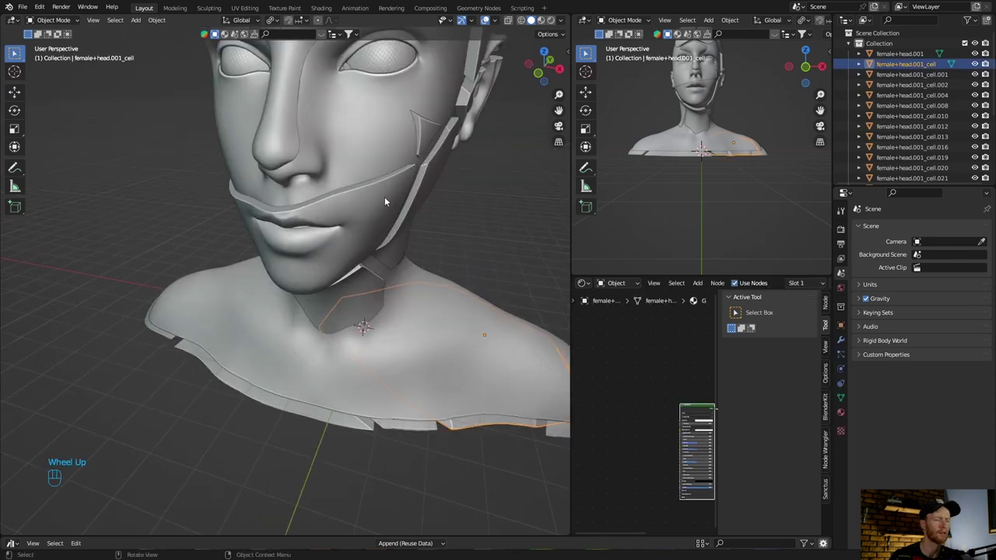
{"action": "scroll", "coordinate": [186, 312], "scroll_direction": "down", "scroll_amount": 2}
{"action": "scroll", "coordinate": [186, 312], "scroll_direction": "down", "scroll_amount": 1}
{"action": "mouse_move", "coordinate": [186, 228]}
{"action": "middle_mouse_down"}
{"action": "mouse_move", "coordinate": [293, 241]}
{"action": "mouse_move", "coordinate": [189, 197]}
{"action": "mouse_move", "coordinate": [198, 234]}
{"action": "mouse_move", "coordinate": [195, 170]}
{"action": "mouse_move", "coordinate": [185, 217]}
{"action": "mouse_move", "coordinate": [198, 217]}
{"action": "mouse_move", "coordinate": [206, 249]}
{"action": "middle_mouse_up"}
{"action": "scroll", "coordinate": [293, 241], "scroll_direction": "up", "scroll_amount": 1}
{"action": "scroll", "coordinate": [336, 196], "scroll_direction": "up", "scroll_amount": 1}
{"action": "scroll", "coordinate": [318, 220], "scroll_direction": "up", "scroll_amount": 2}
{"action": "scroll", "coordinate": [320, 220], "scroll_direction": "down", "scroll_amount": 1}
{"action": "scroll", "coordinate": [194, 171], "scroll_direction": "down", "scroll_amount": 2}
{"action": "scroll", "coordinate": [185, 217], "scroll_direction": "up", "scroll_amount": 3}
{"action": "scroll", "coordinate": [185, 217], "scroll_direction": "up", "scroll_amount": 3}
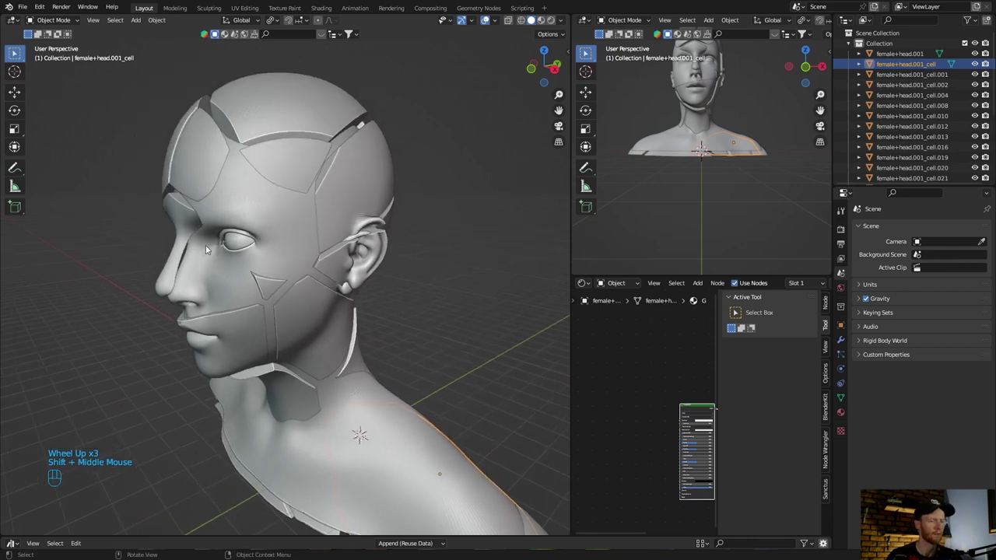
{"action": "mouse_move", "coordinate": [89, 329]}
{"action": "middle_mouse_down"}
{"action": "mouse_move", "coordinate": [101, 354]}
{"action": "mouse_move", "coordinate": [189, 345]}
{"action": "mouse_move", "coordinate": [158, 344]}
{"action": "middle_mouse_up"}
{"action": "mouse_move", "coordinate": [115, 339]}
{"action": "middle_mouse_down"}
{"action": "mouse_move", "coordinate": [103, 331]}
{"action": "mouse_move", "coordinate": [115, 329]}
{"action": "mouse_move", "coordinate": [111, 350]}
{"action": "mouse_move", "coordinate": [321, 347]}
{"action": "mouse_move", "coordinate": [121, 353]}
{"action": "mouse_move", "coordinate": [206, 310]}
{"action": "middle_mouse_up"}
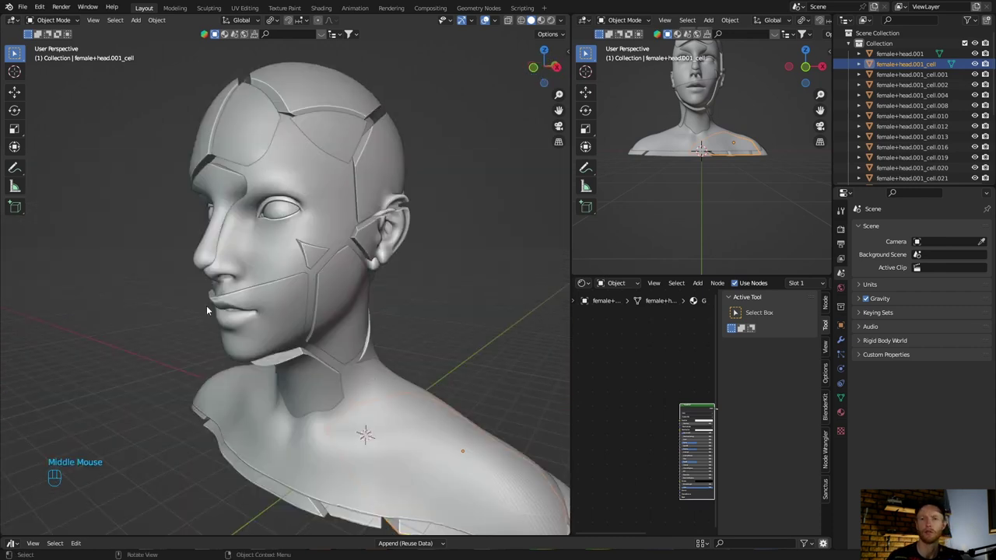